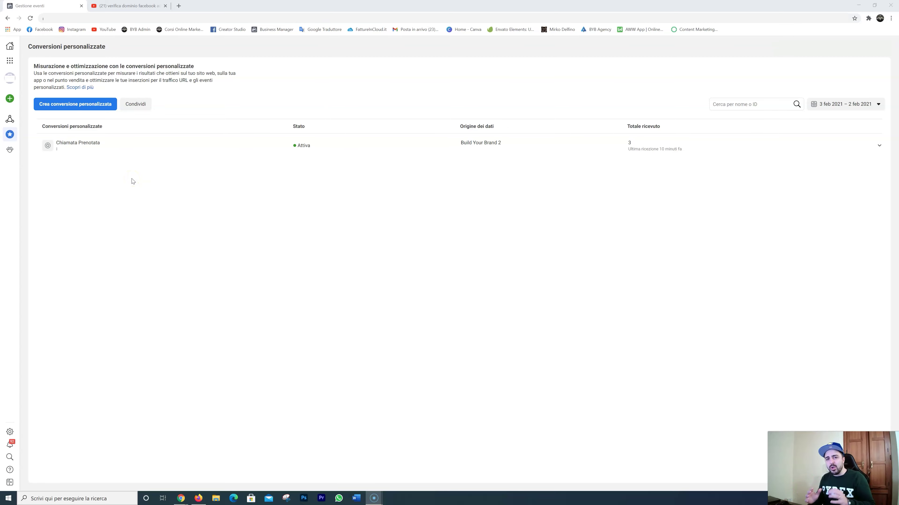
pyautogui.click(127, 6)
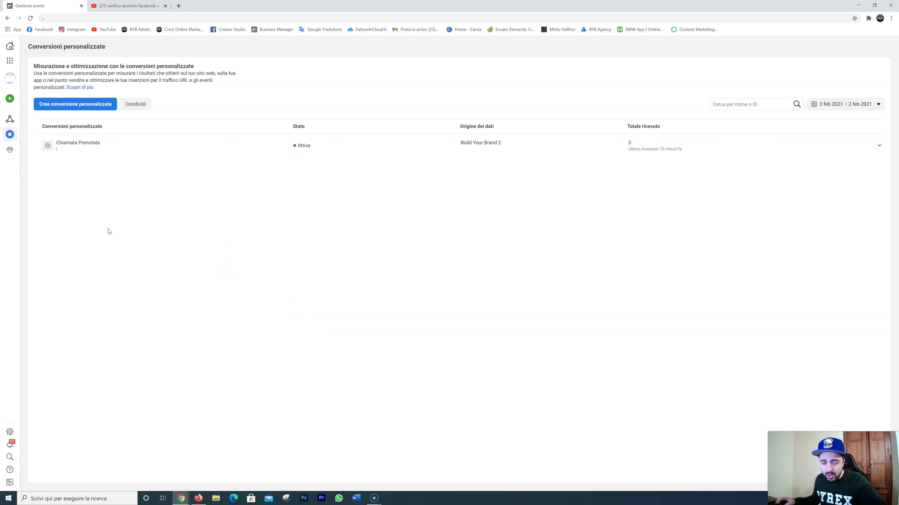
pyautogui.click(127, 6)
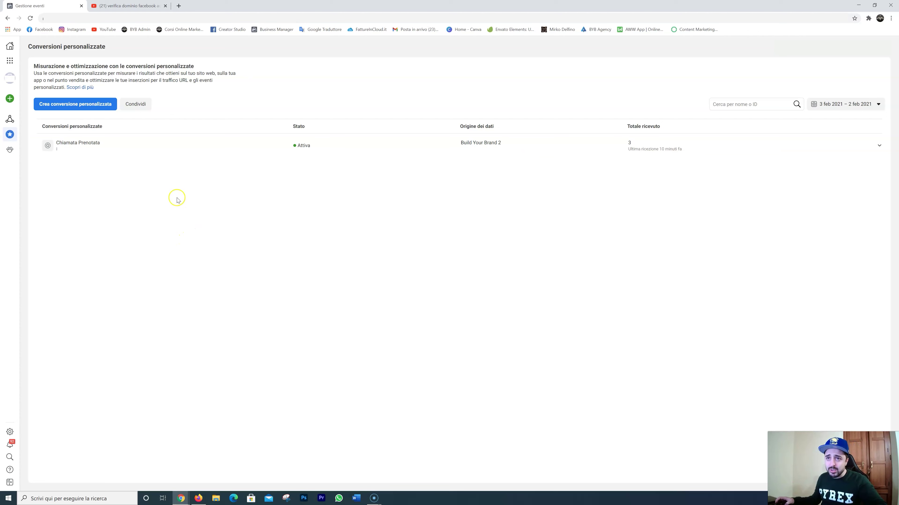
pyautogui.moveTo(10, 138)
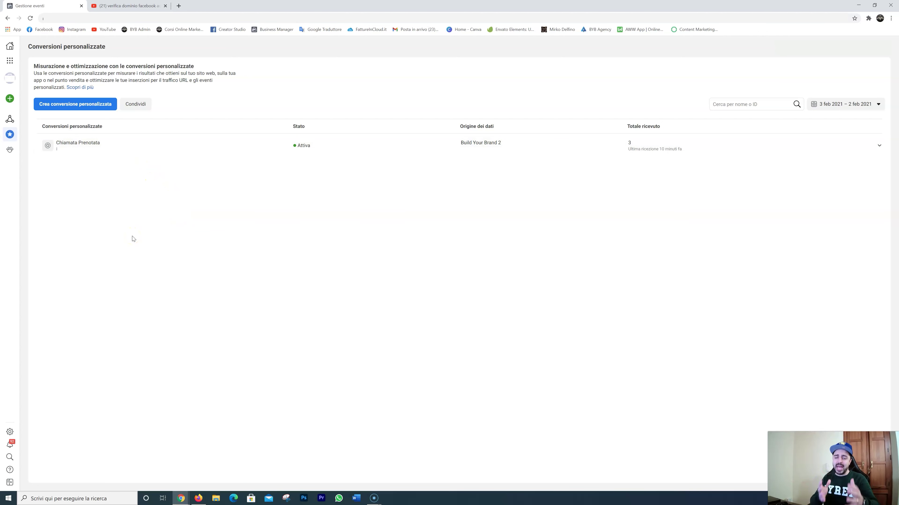
pyautogui.click(156, 281)
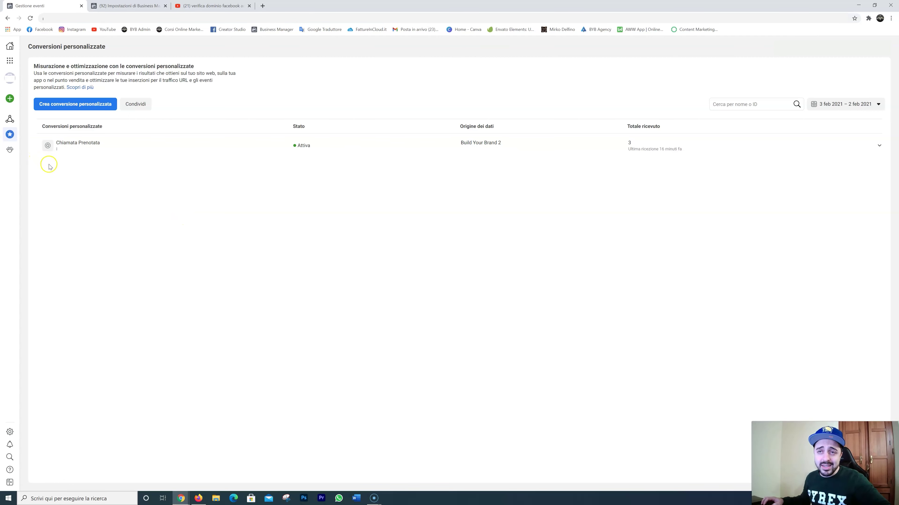
pyautogui.moveTo(16, 144)
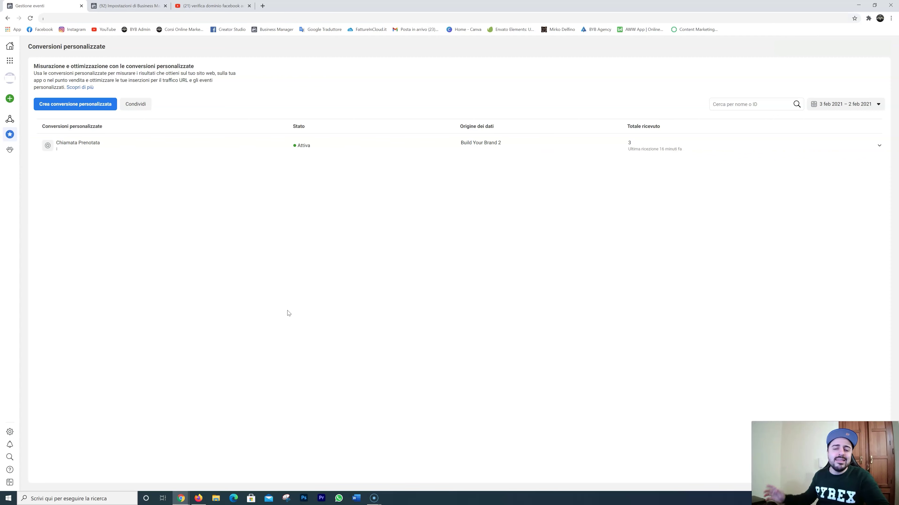
pyautogui.click(283, 301)
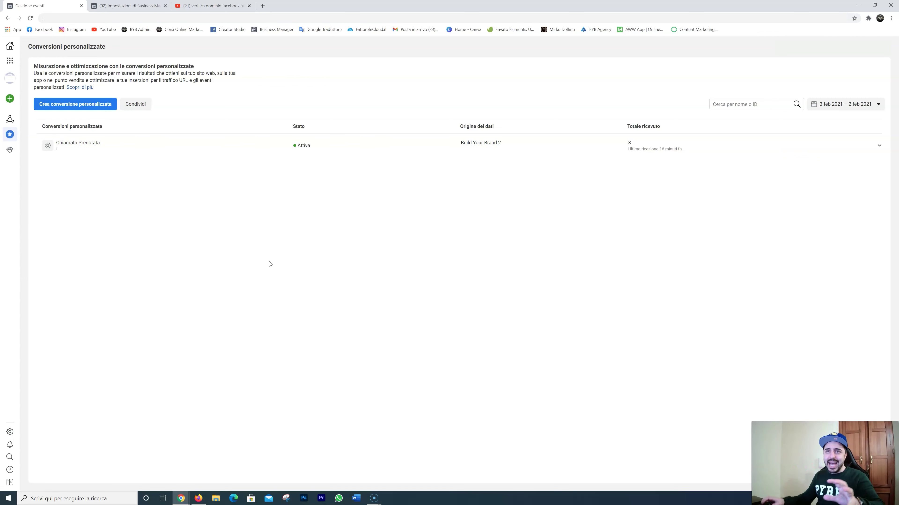
# Start a new custom conversion and enter Nome as its name
pyautogui.click(100, 108)
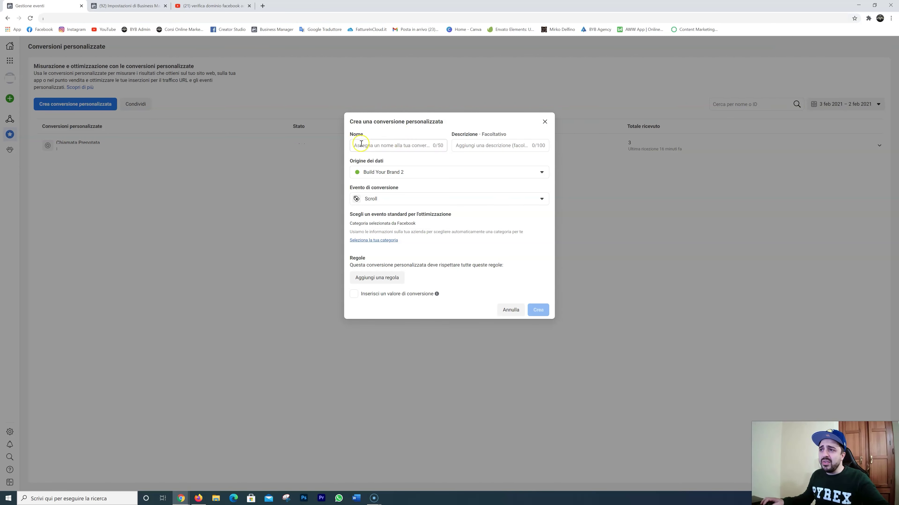
pyautogui.click(370, 144)
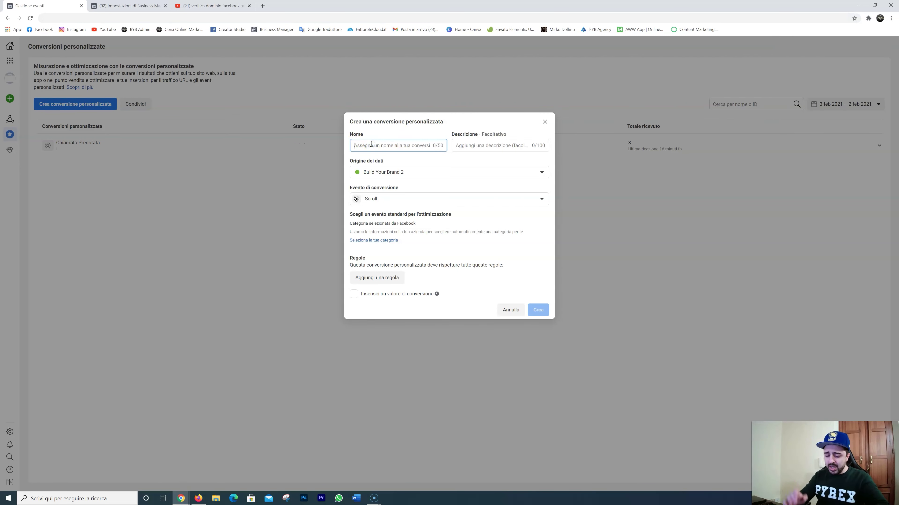
pyautogui.write('Nome')
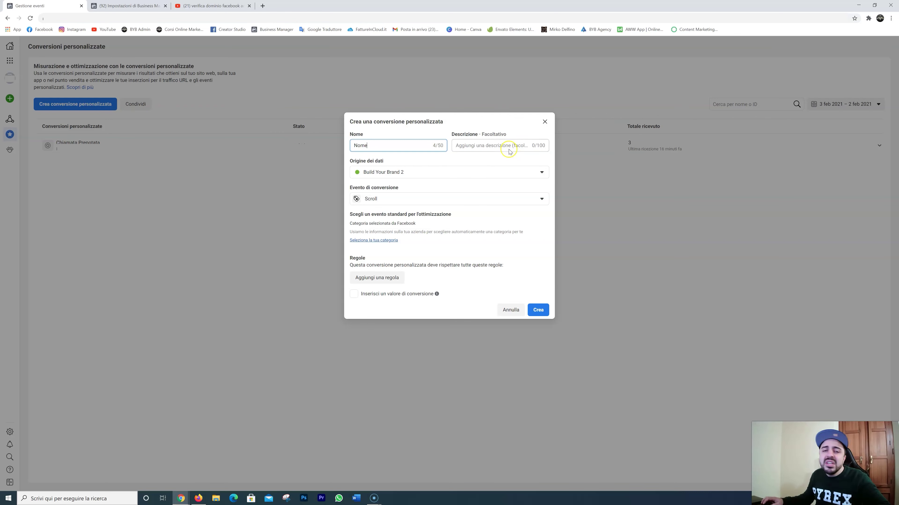
pyautogui.click(381, 149)
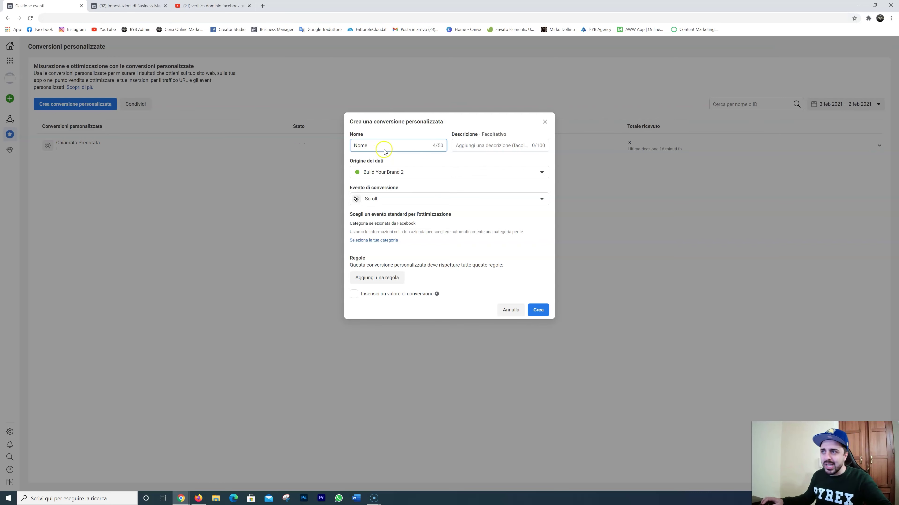
pyautogui.click(368, 144)
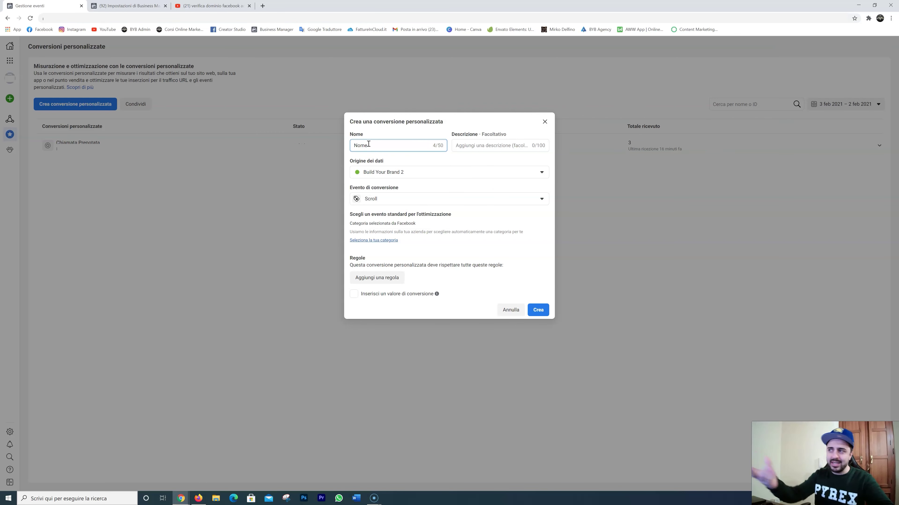
pyautogui.click(93, 142)
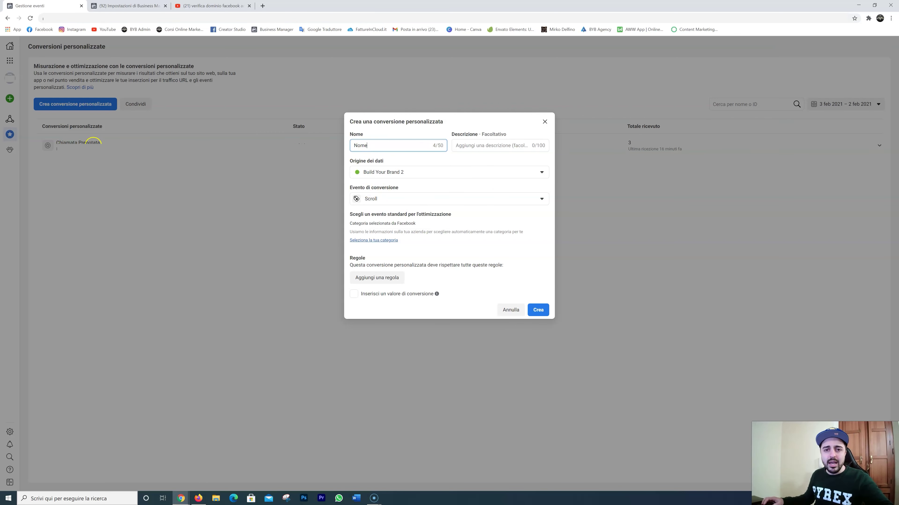
pyautogui.click(267, 157)
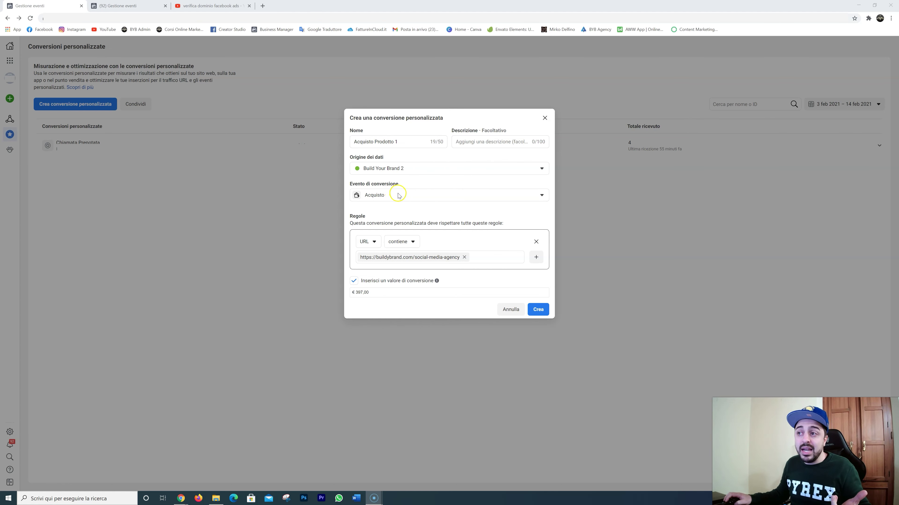
# Review the available conversion events, keep Acquisto selected, and create the custom conversion Acquisto Prodotto 1
pyautogui.click(424, 199)
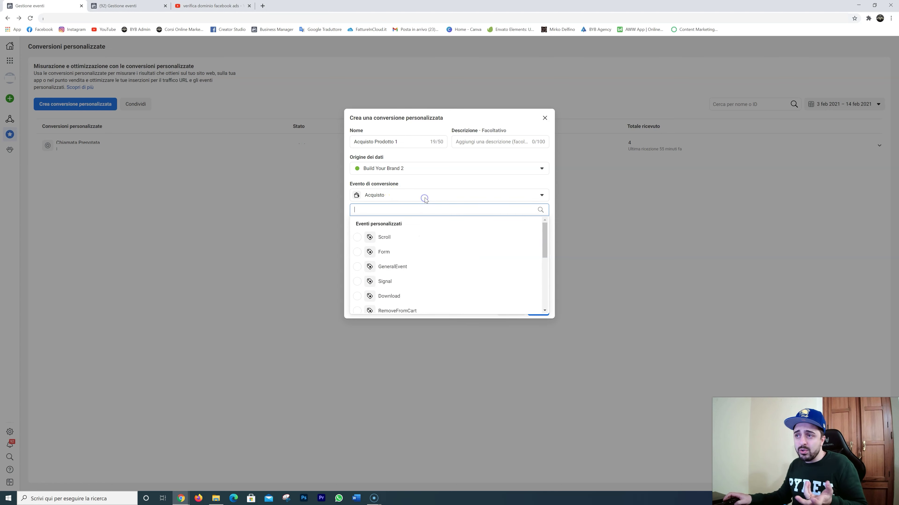
pyautogui.scroll(-5, 424, 245)
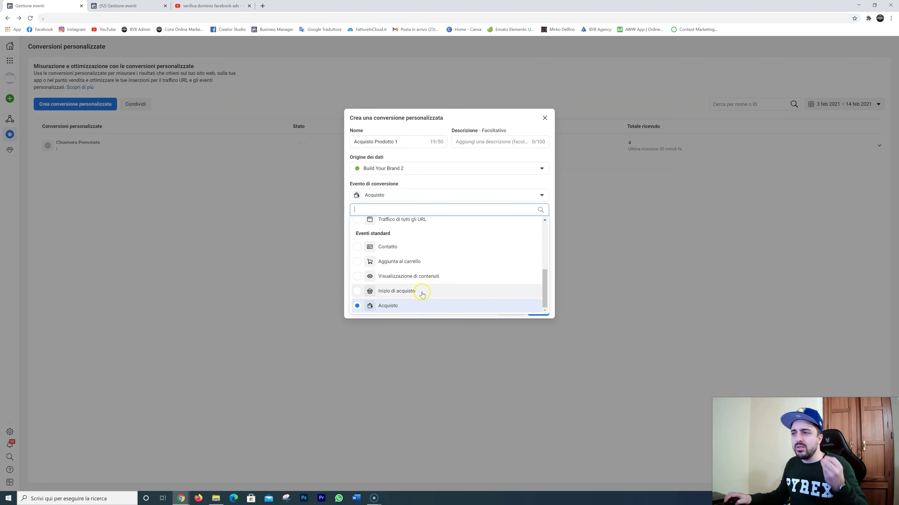
pyautogui.click(465, 183)
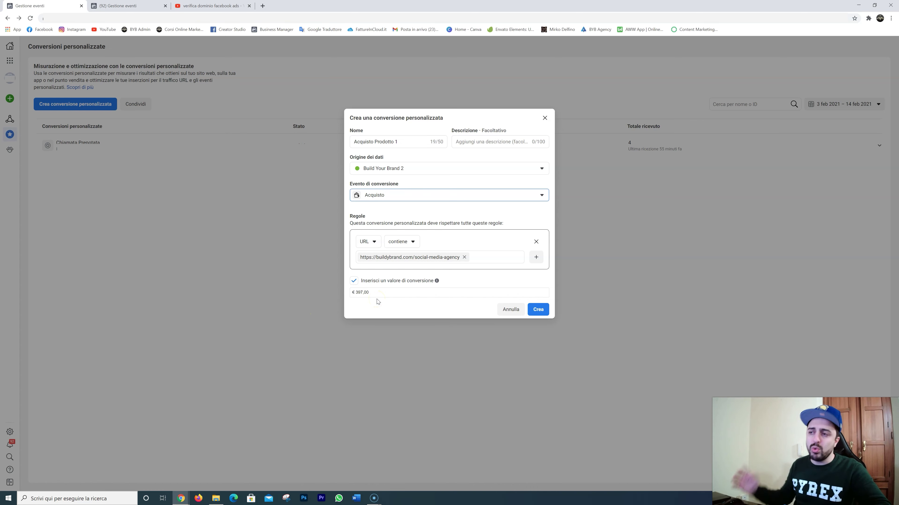
pyautogui.click(540, 313)
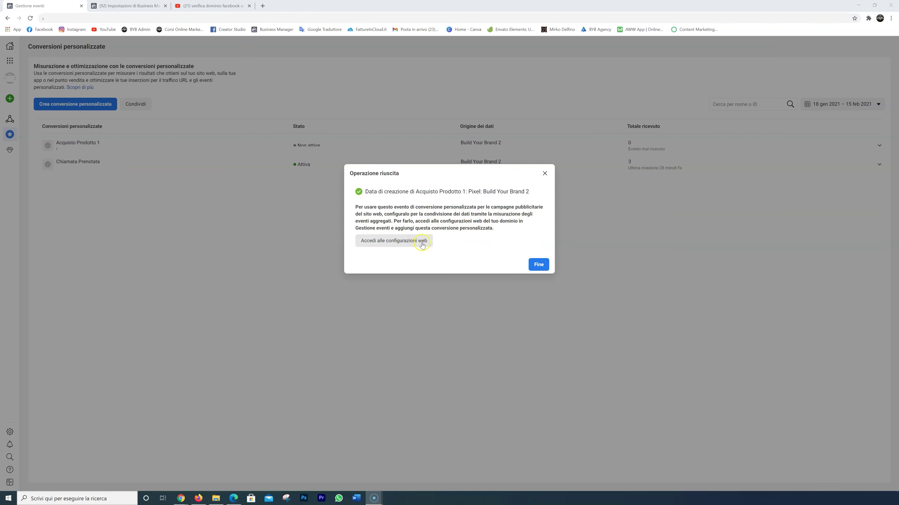
# Go to the web event configurations and open the assigned events of buildybrand.com for editing
pyautogui.click(400, 242)
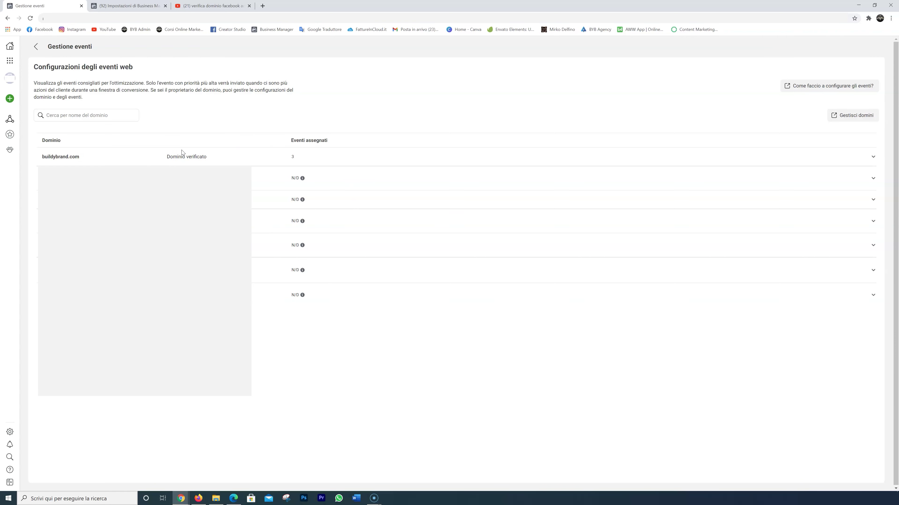
pyautogui.click(183, 160)
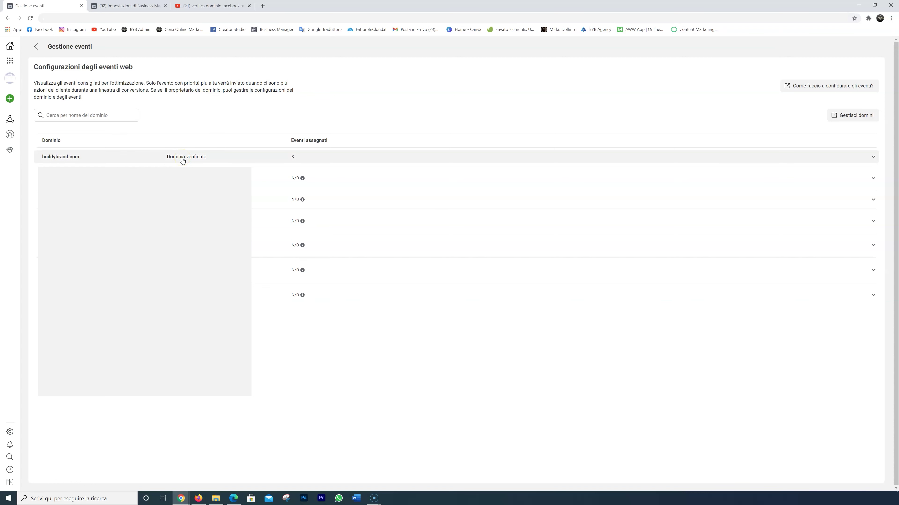
pyautogui.click(182, 160)
pyautogui.click(217, 162)
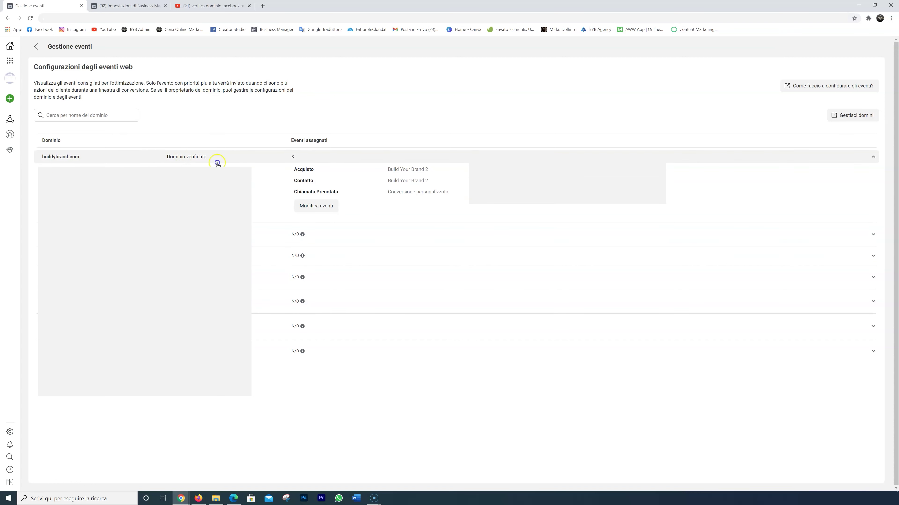
pyautogui.click(324, 208)
pyautogui.click(535, 240)
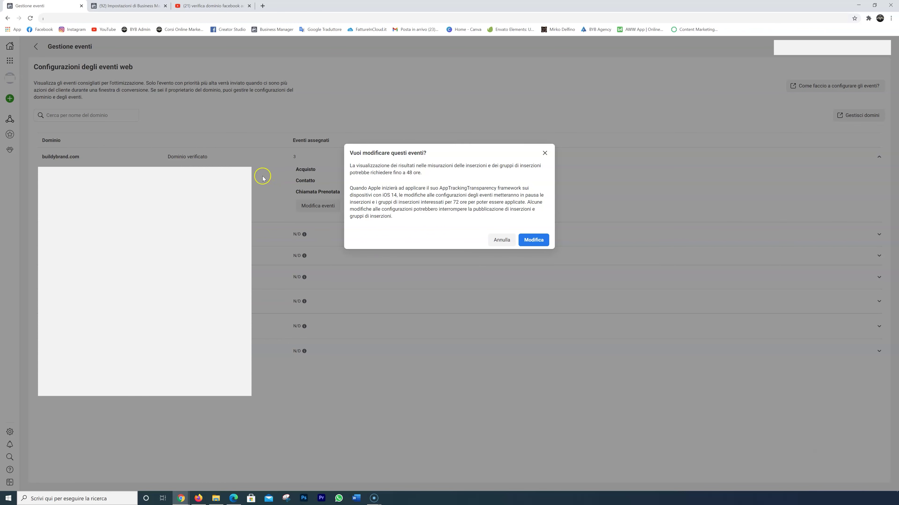
pyautogui.click(543, 240)
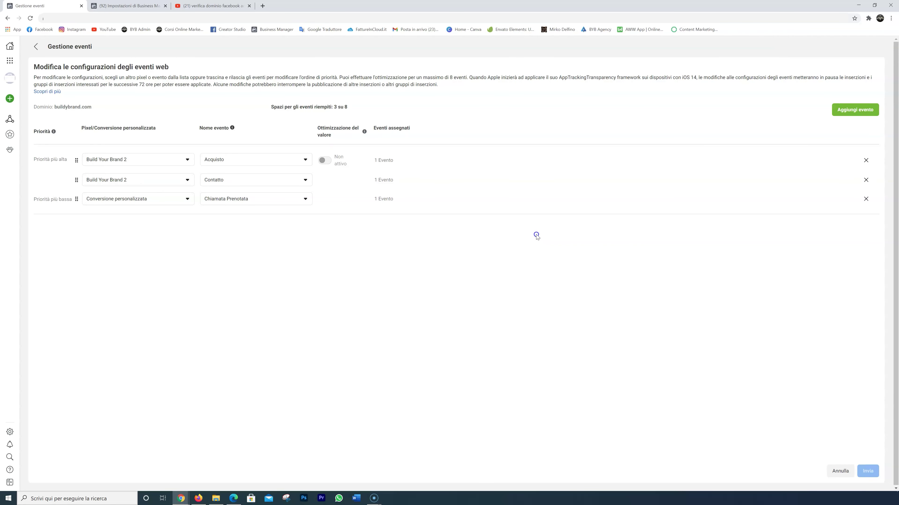
# Add a web event for buildybrand.com, assign it the Build Your Brand 2 pixel, and open its event name choices
pyautogui.click(860, 113)
pyautogui.click(181, 219)
pyautogui.click(120, 235)
pyautogui.click(297, 219)
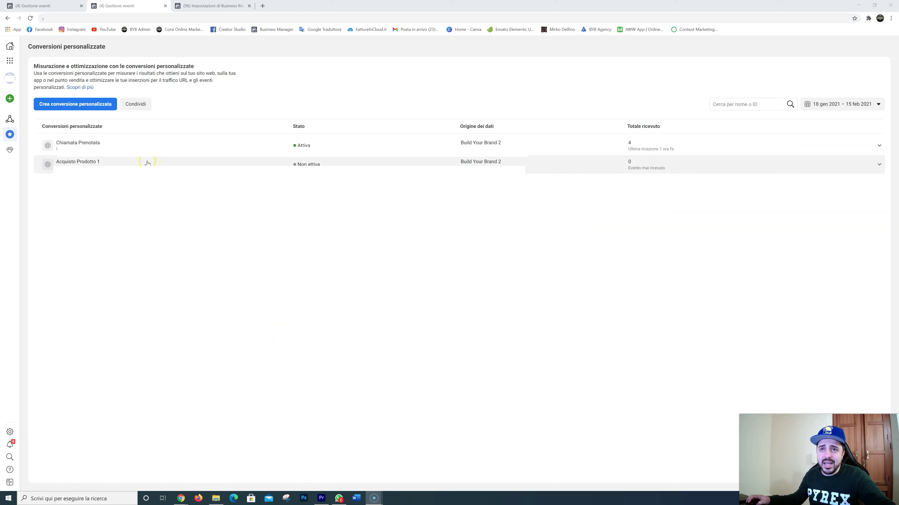
# Check the connected resources of the Chiamata Prenotata custom conversion in the Business Manager settings
pyautogui.moveTo(11, 136)
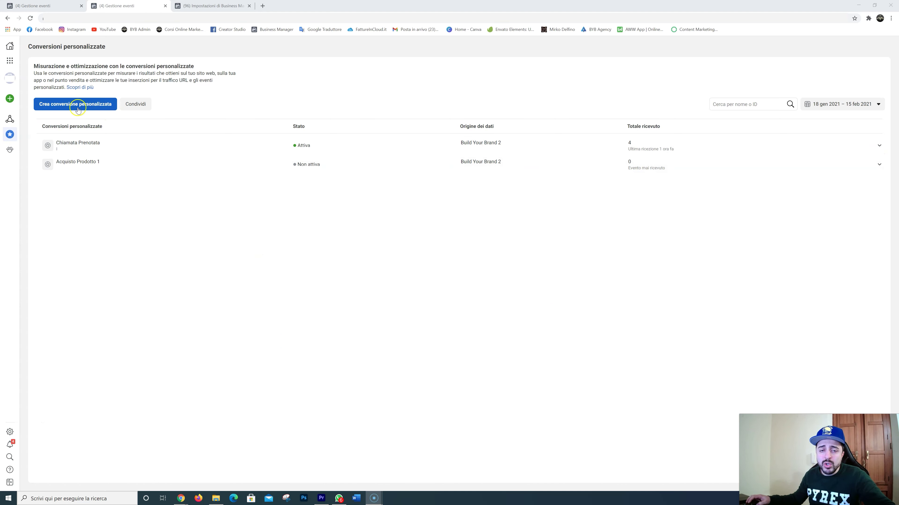
pyautogui.click(68, 107)
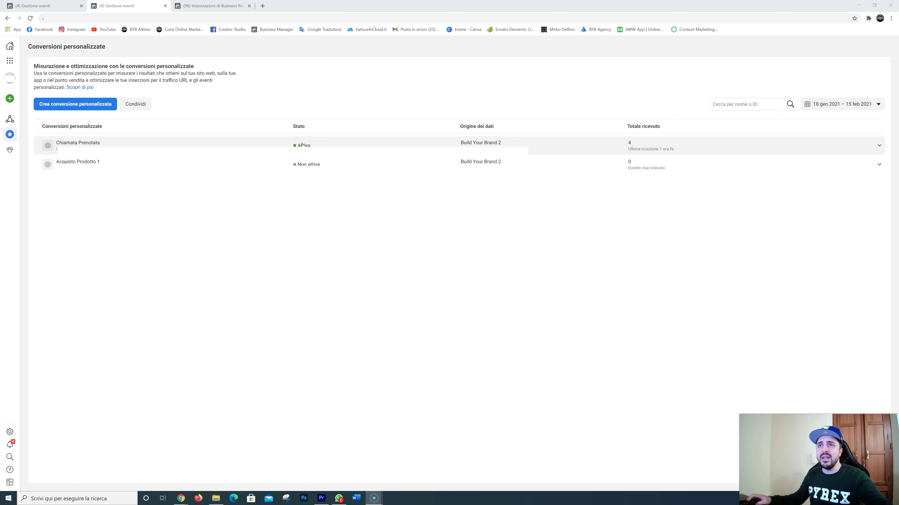
pyautogui.click(218, 6)
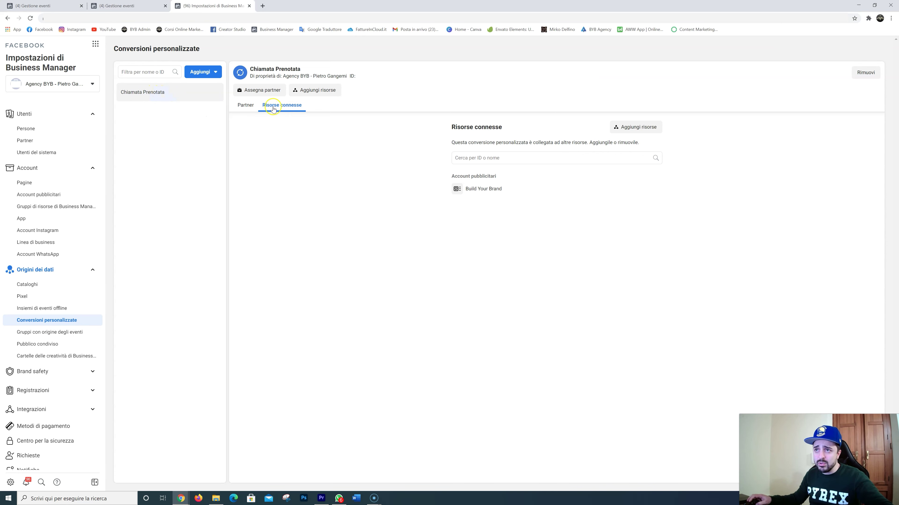
pyautogui.moveTo(478, 199)
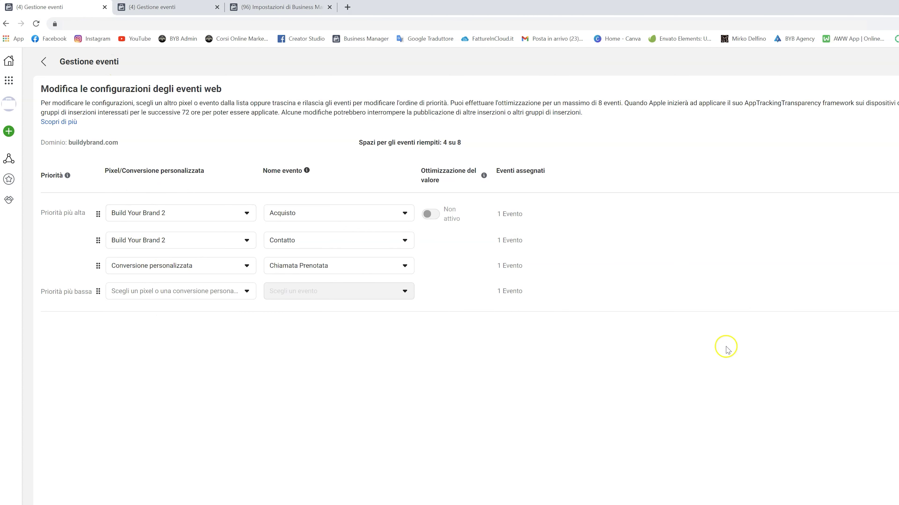
# In the web event configurations, try to assign the lowest-priority event Conversione personalizzata as source and Chiamata Prenotata as event
pyautogui.click(206, 292)
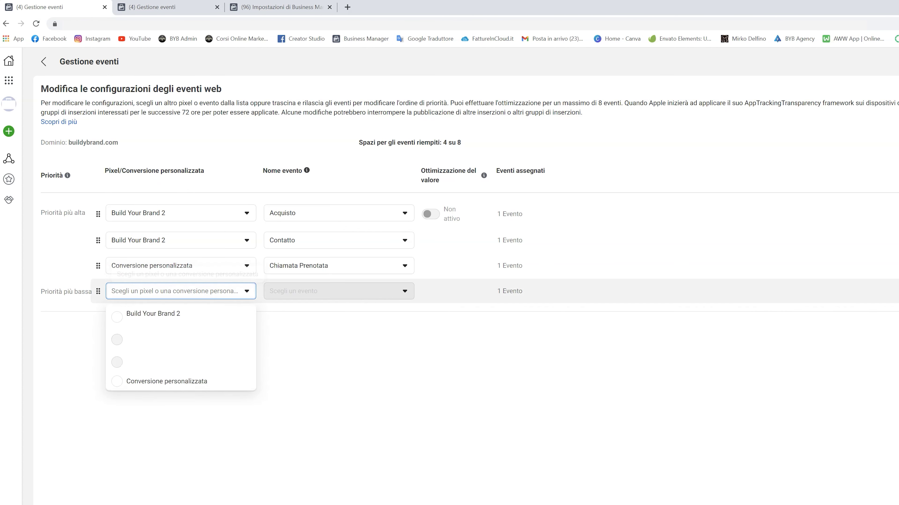
pyautogui.click(189, 383)
pyautogui.click(358, 292)
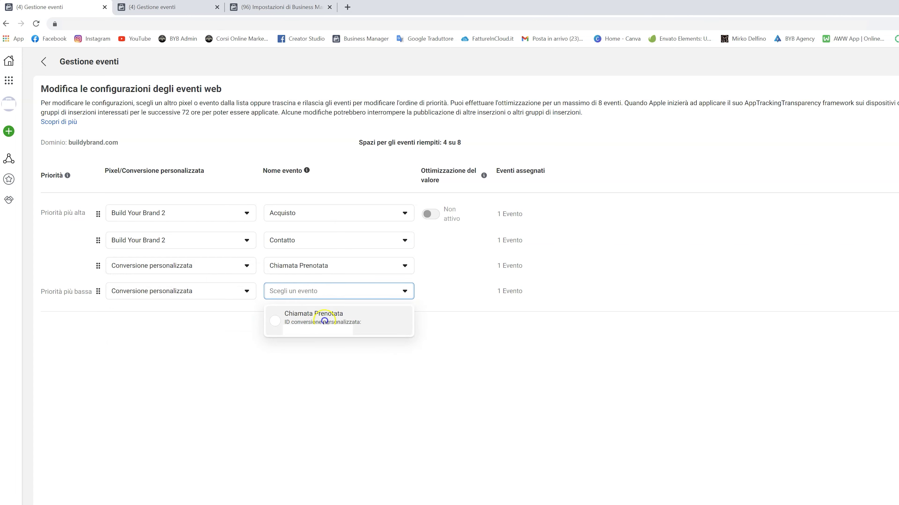
pyautogui.click(355, 323)
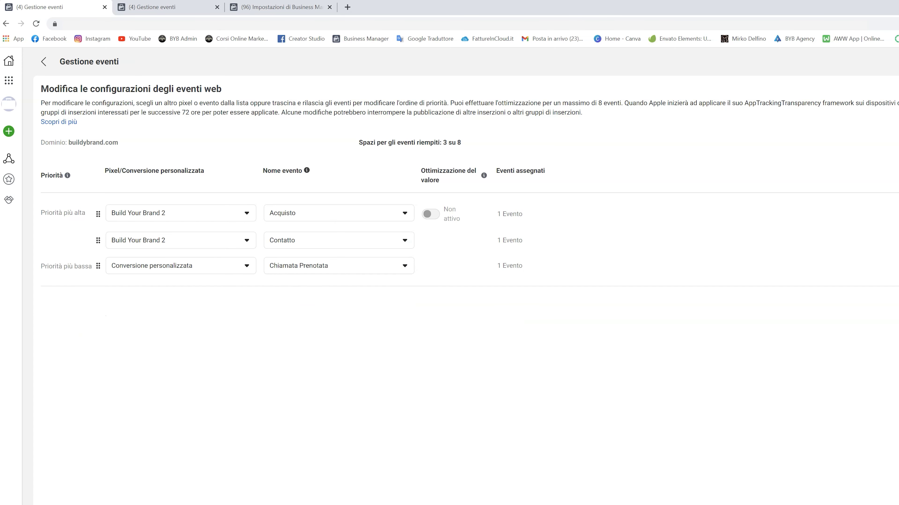
pyautogui.click(358, 272)
pyautogui.click(408, 206)
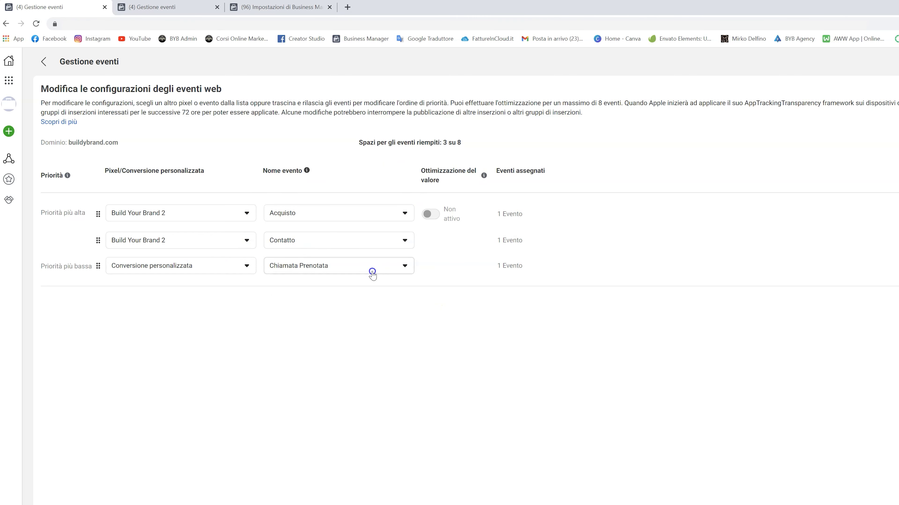